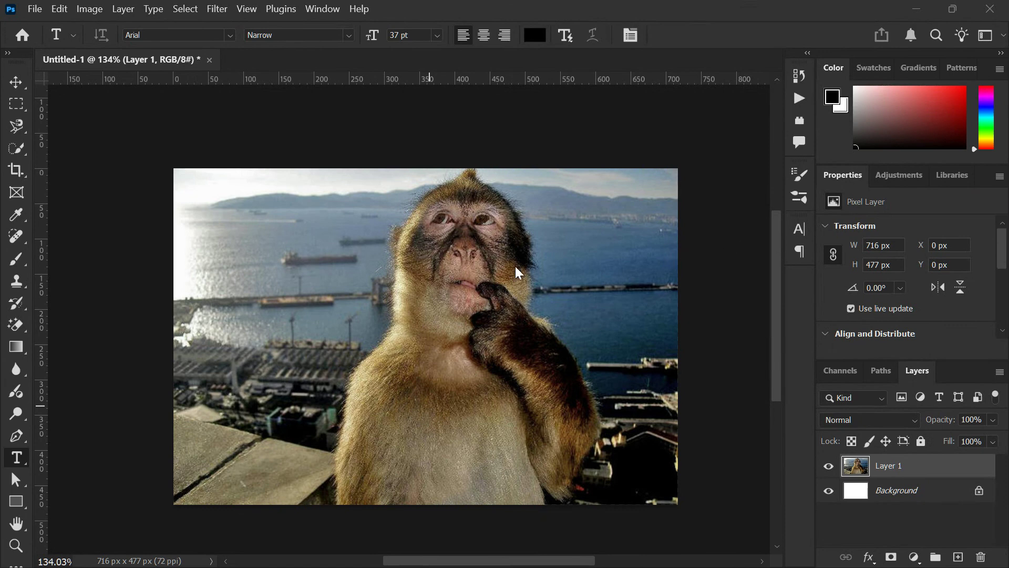
click(34, 9)
click(393, 181)
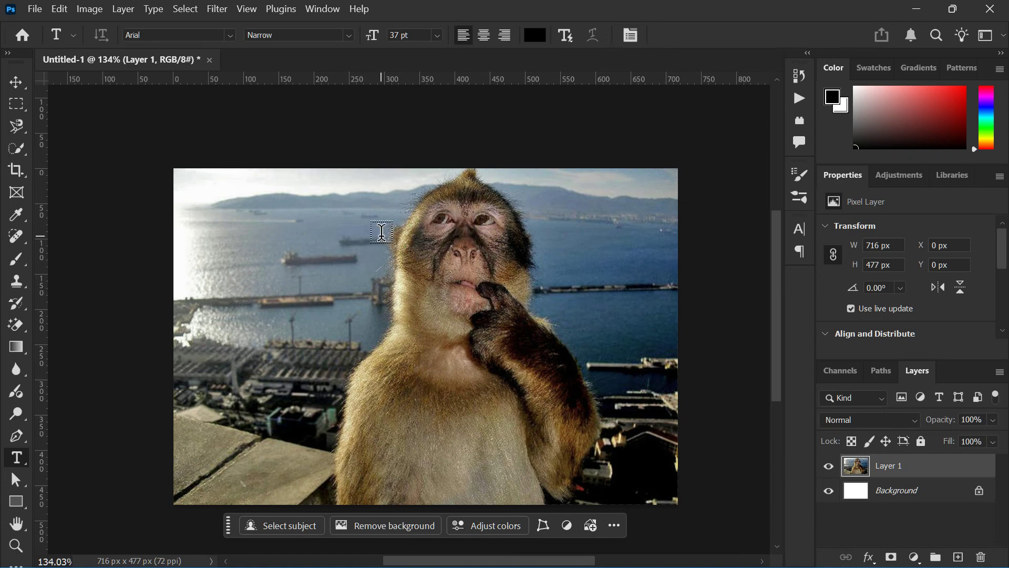
scroll(359, 231, down, 1)
scroll(359, 232, up, 1)
Extend the canvas upward by 200 px relative to its current size, anchored at the bottom centre
click(79, 10)
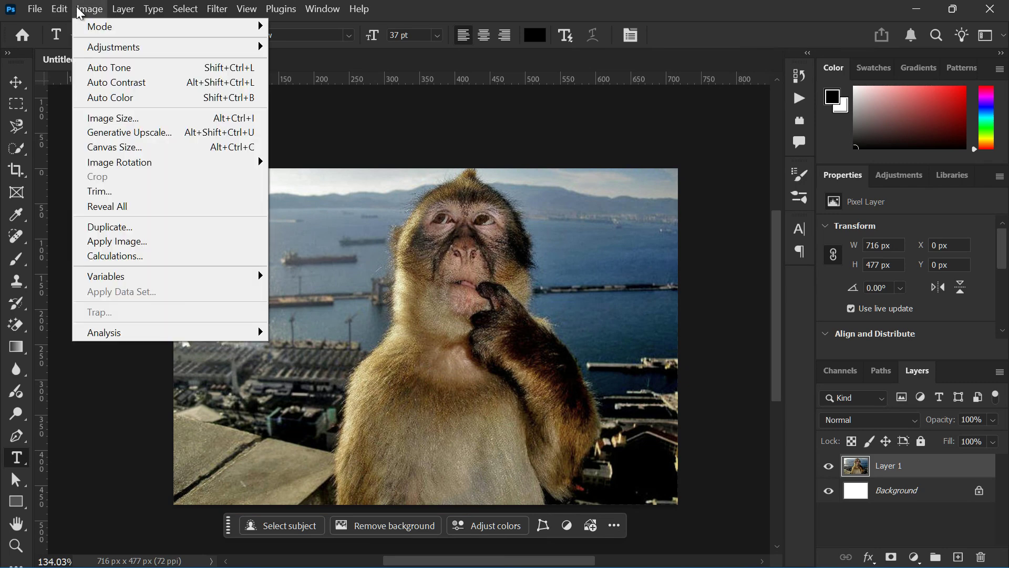
click(158, 146)
click(382, 365)
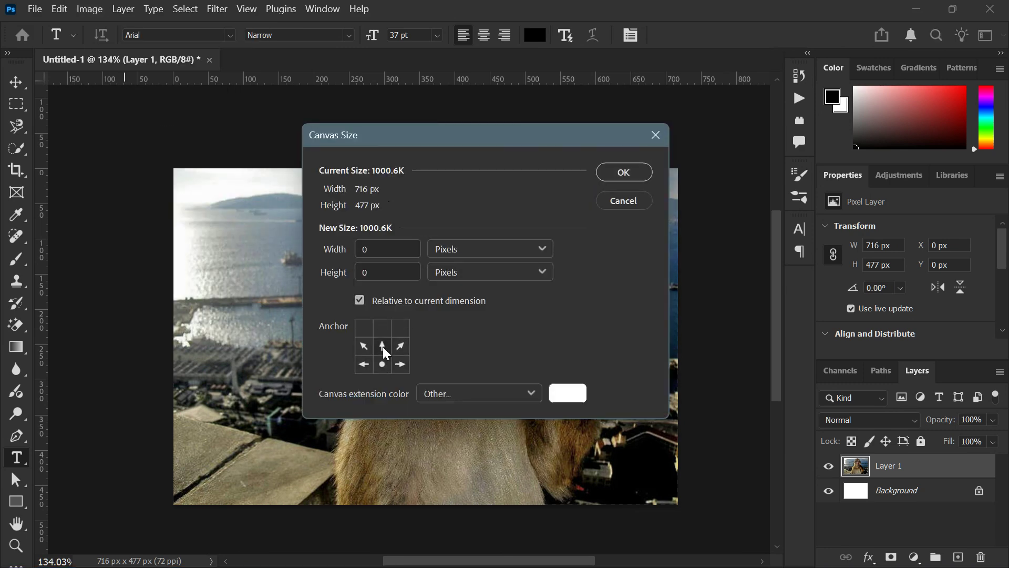
click(378, 270)
text(2)
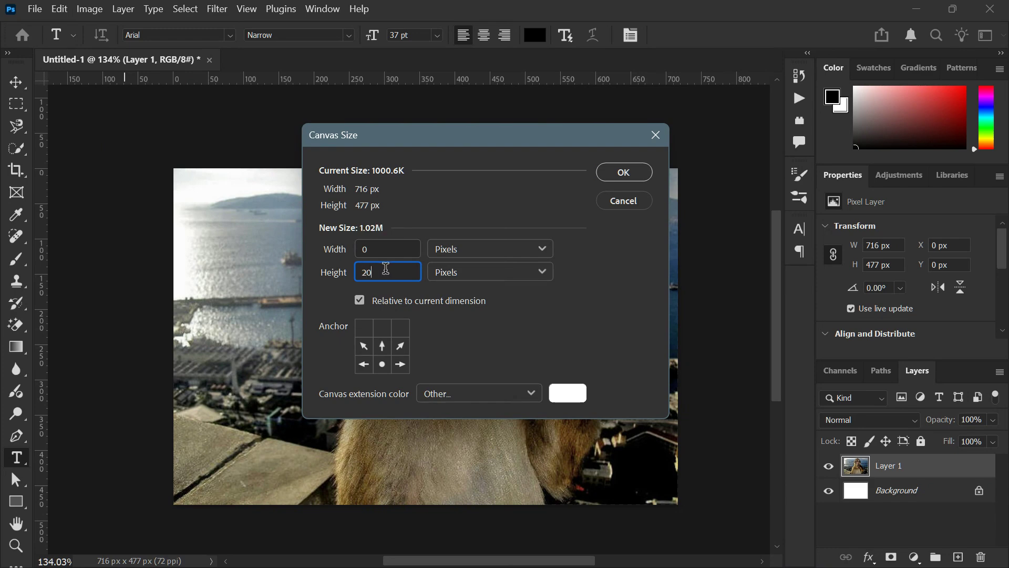
text(0)
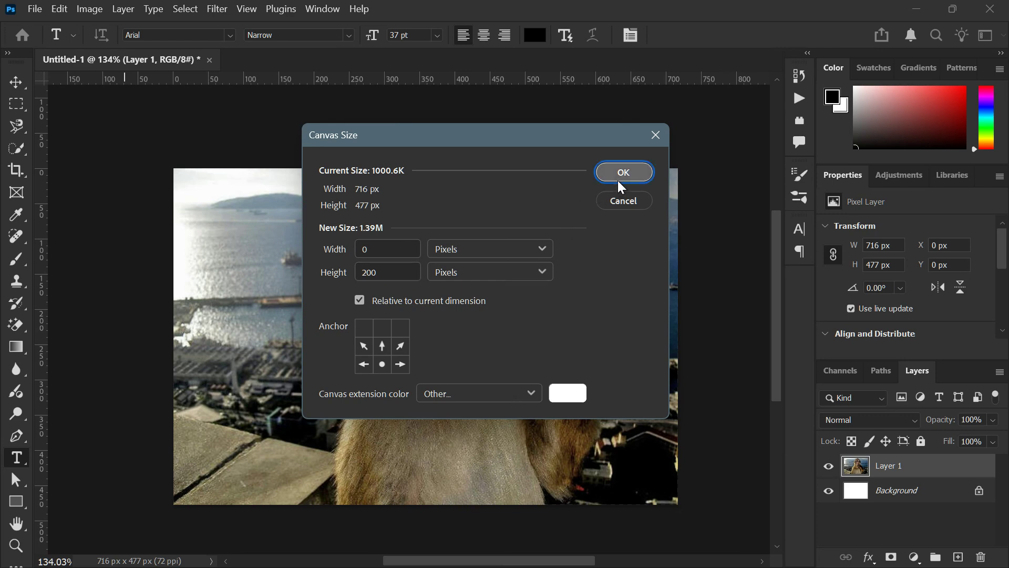
click(618, 180)
Add the text "it's monday already?" in the white area above the monkey photo
scroll(401, 230, down, 3)
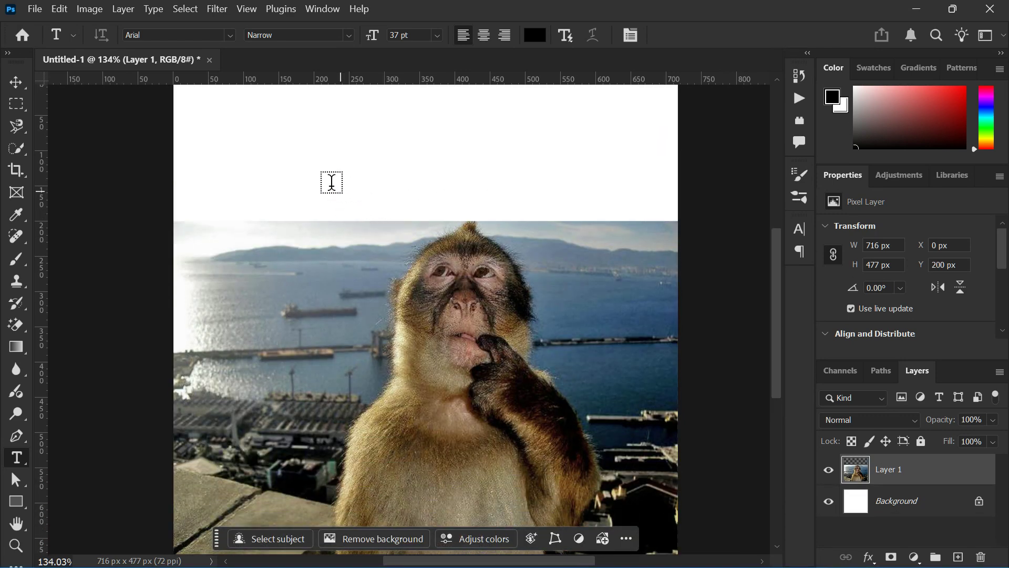
scroll(222, 144, down, 3)
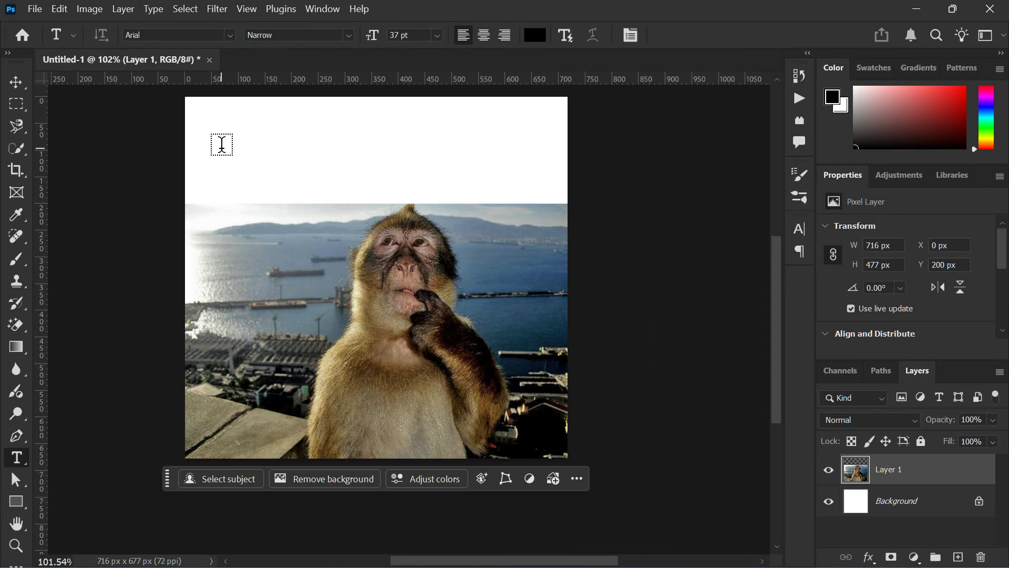
click(222, 144)
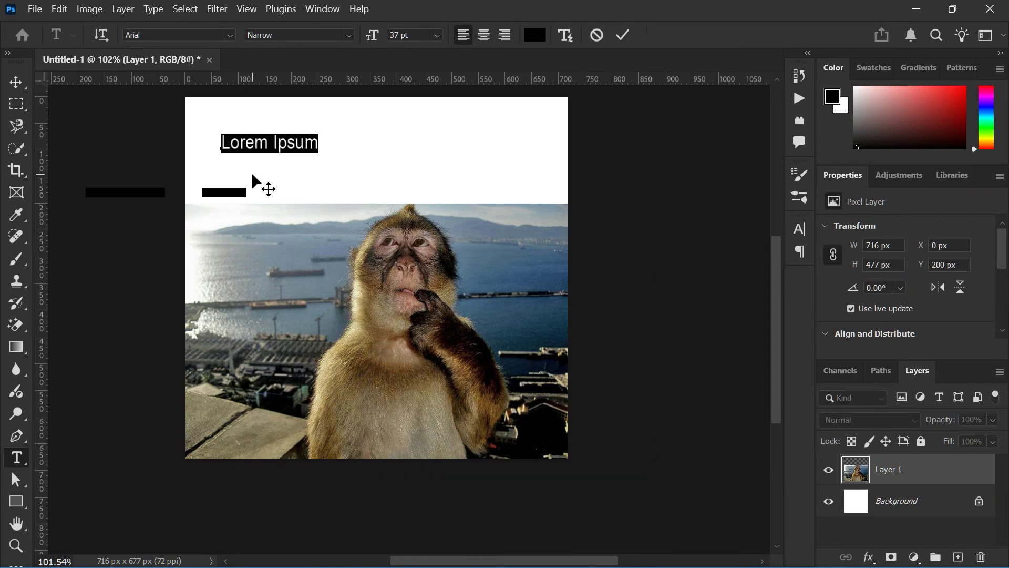
key(ctrl+v)
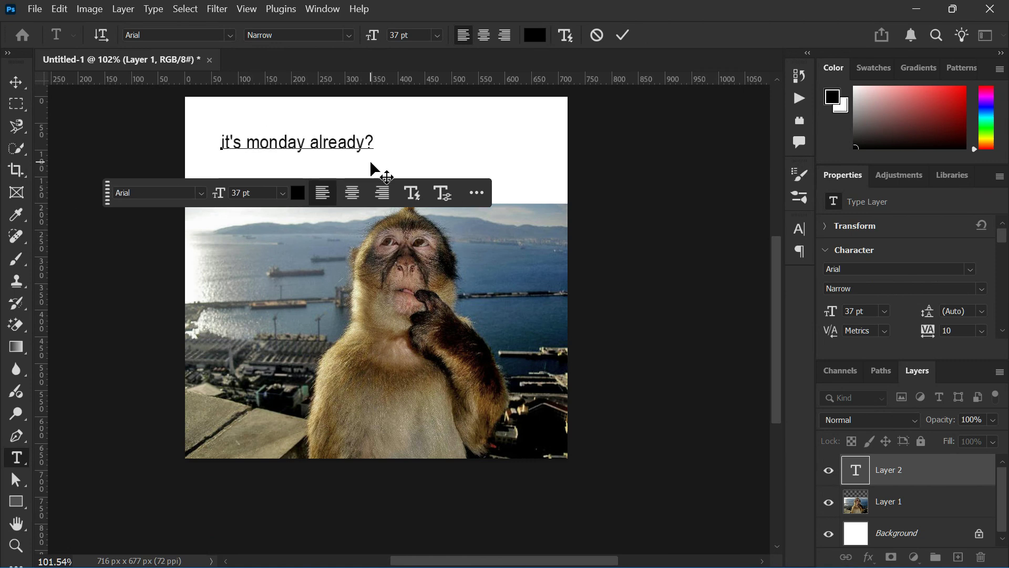
Set the whole caption to Arial Black at 53 pt and commit the text
double_click(256, 143)
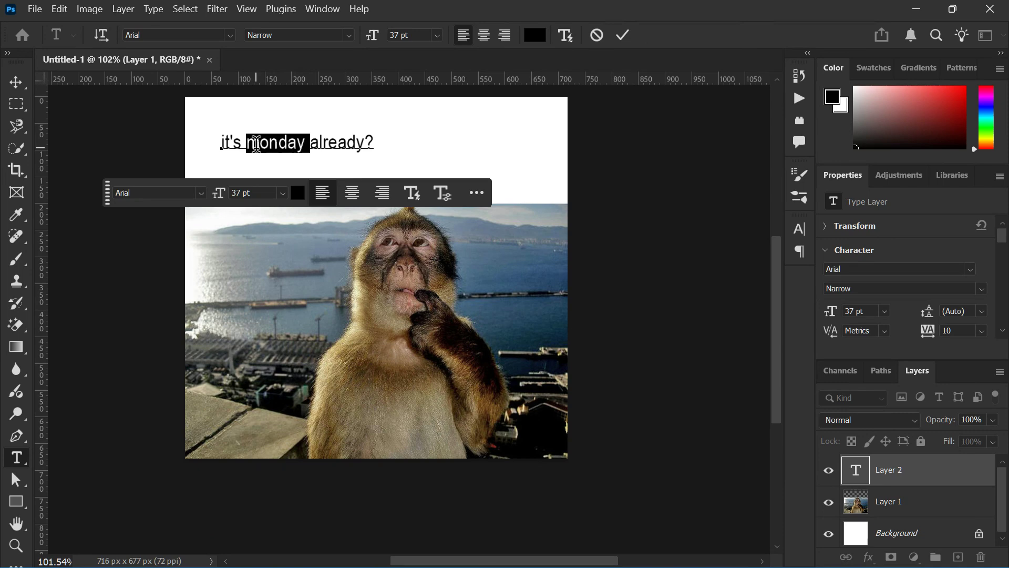
click(256, 143)
click(349, 35)
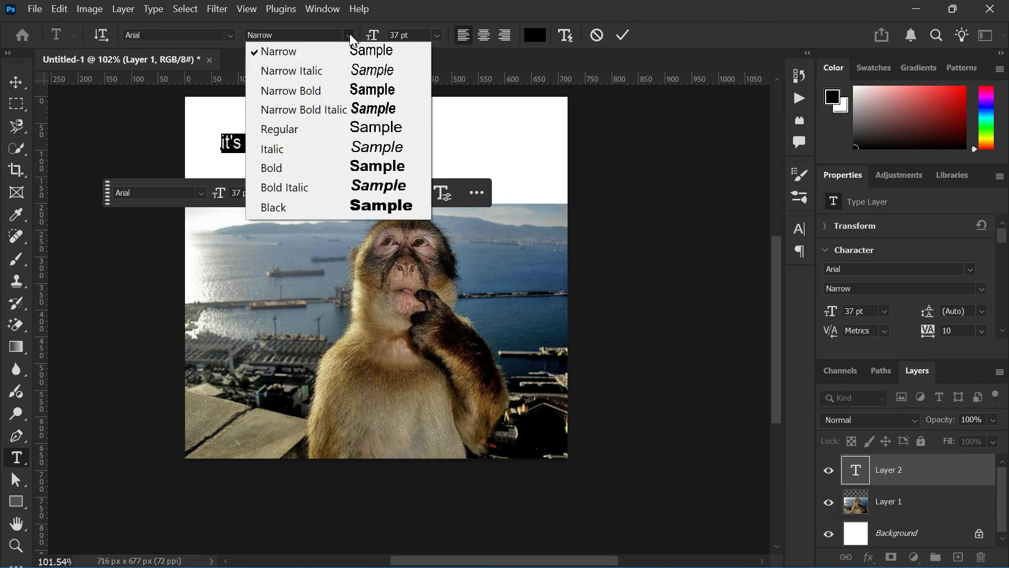
click(387, 211)
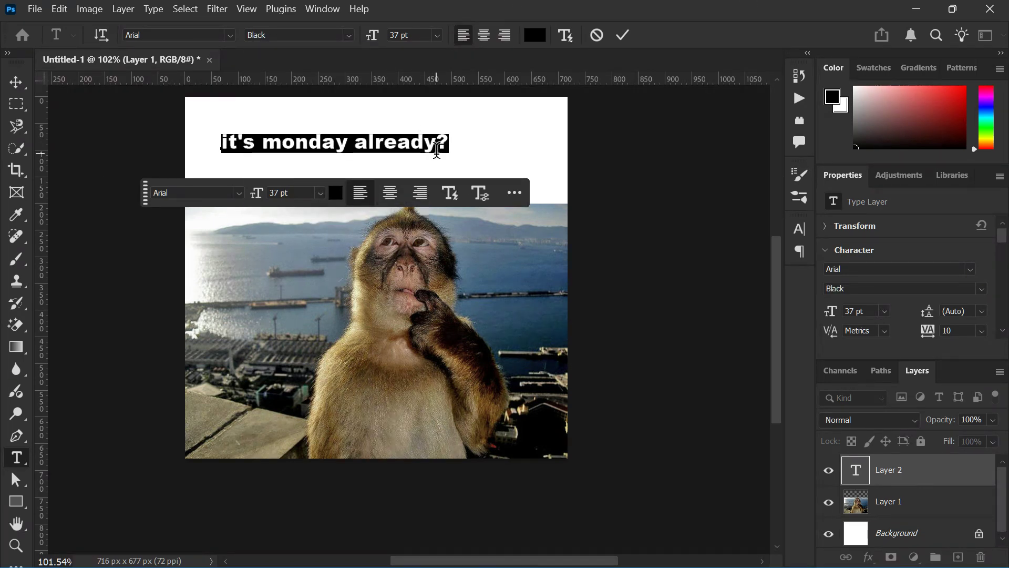
mouse_move(259, 195)
mouse_down()
mouse_move(284, 203)
mouse_move(271, 204)
mouse_up()
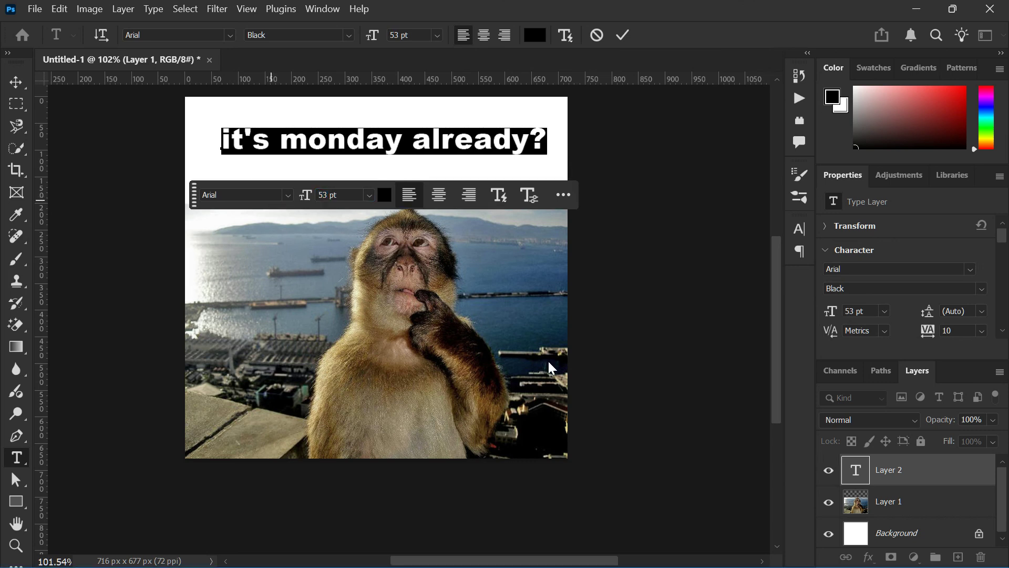
click(903, 505)
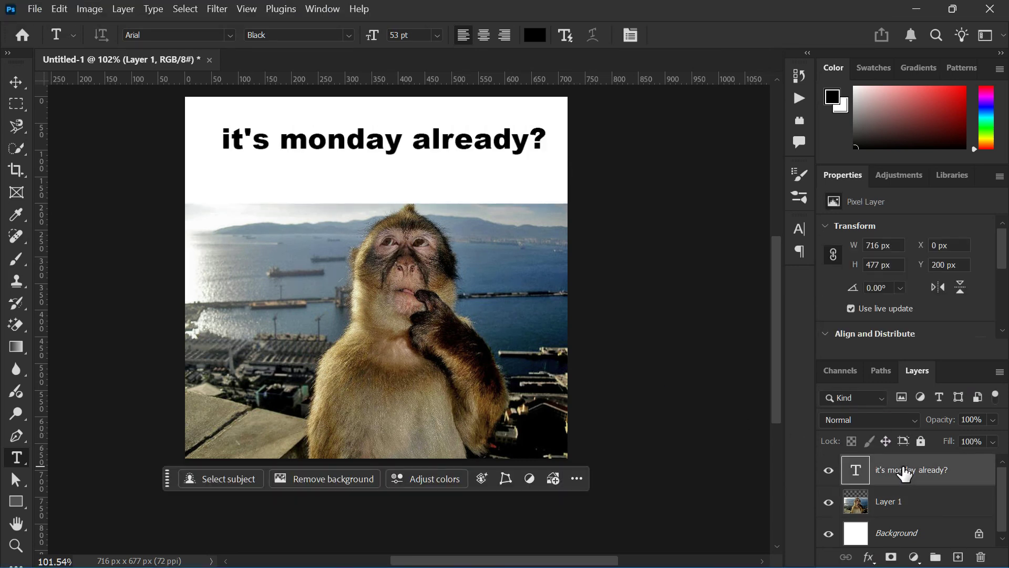
Move the caption about 30 px down and 16 px left, centring it horizontally on the canvas
key(v)
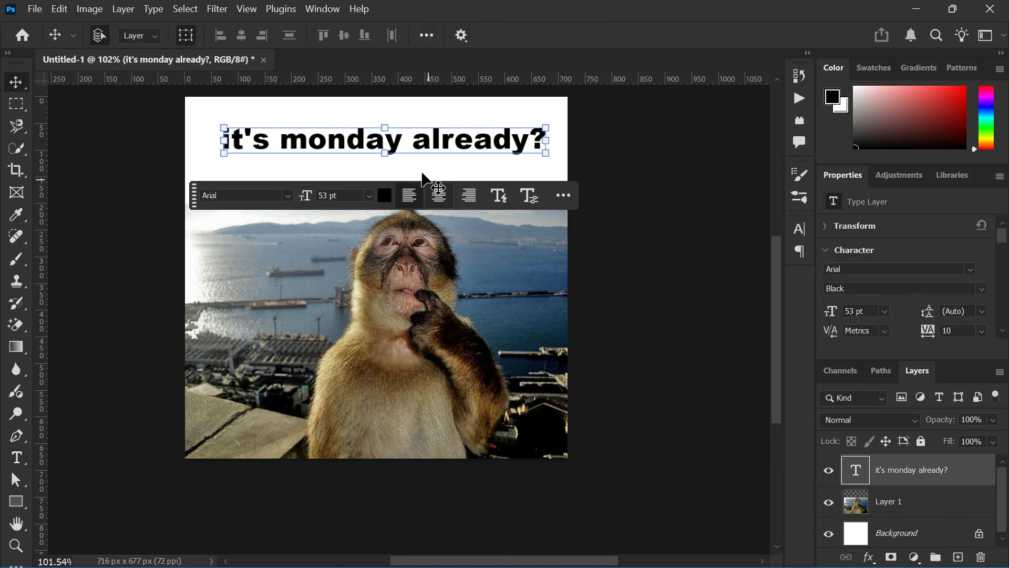
mouse_move(390, 140)
mouse_down()
mouse_move(374, 160)
mouse_move(390, 158)
mouse_up()
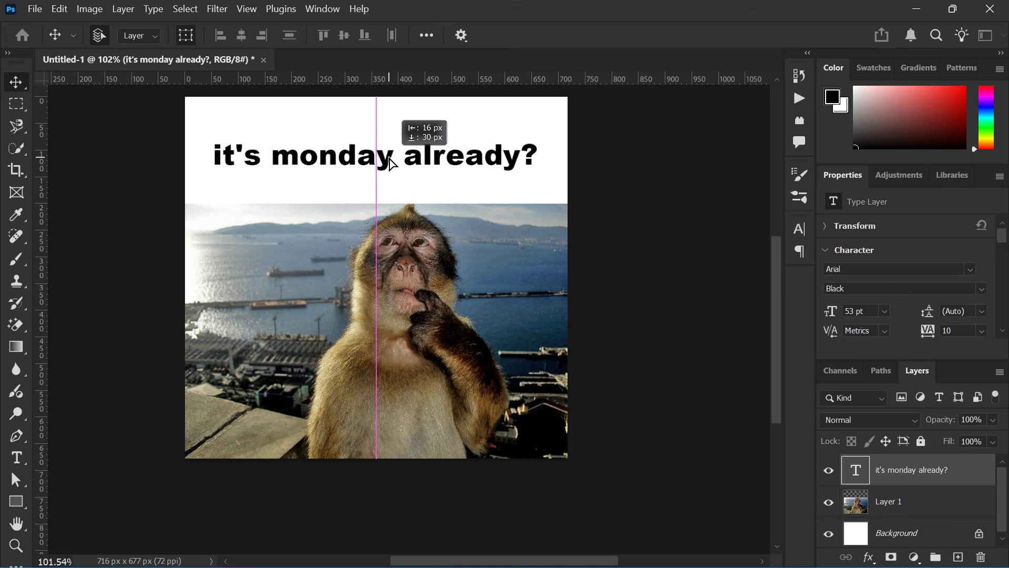
drag(390, 162, 392, 162)
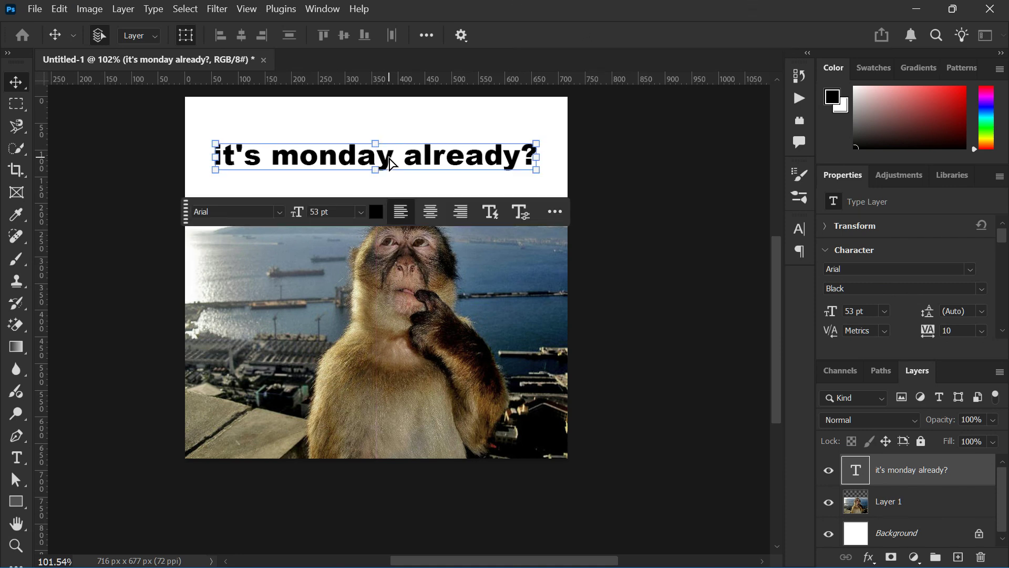
click(366, 247)
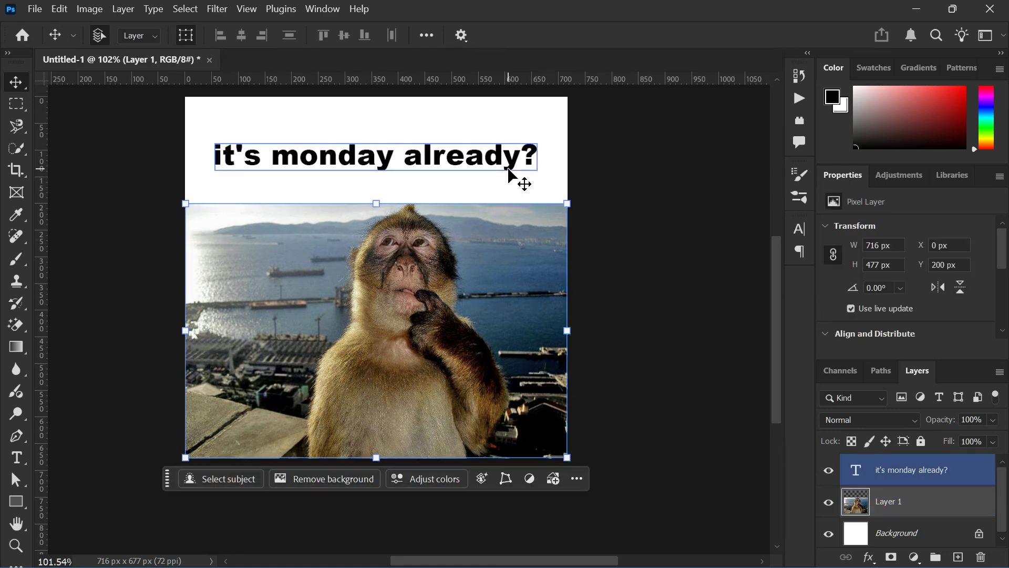
Try a black Stroke layer effect on the "it's monday already?" text layer
click(956, 471)
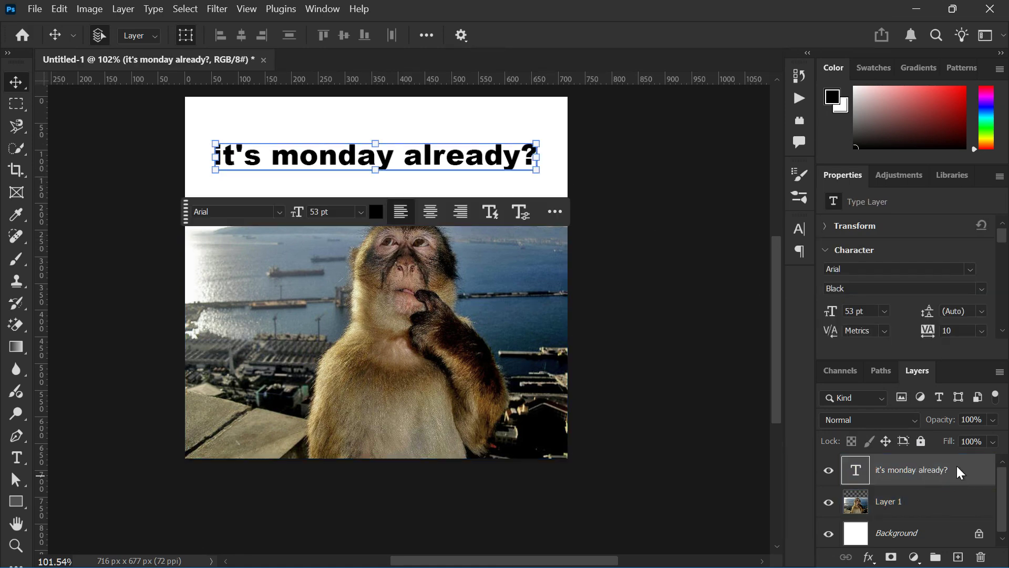
right_click(957, 466)
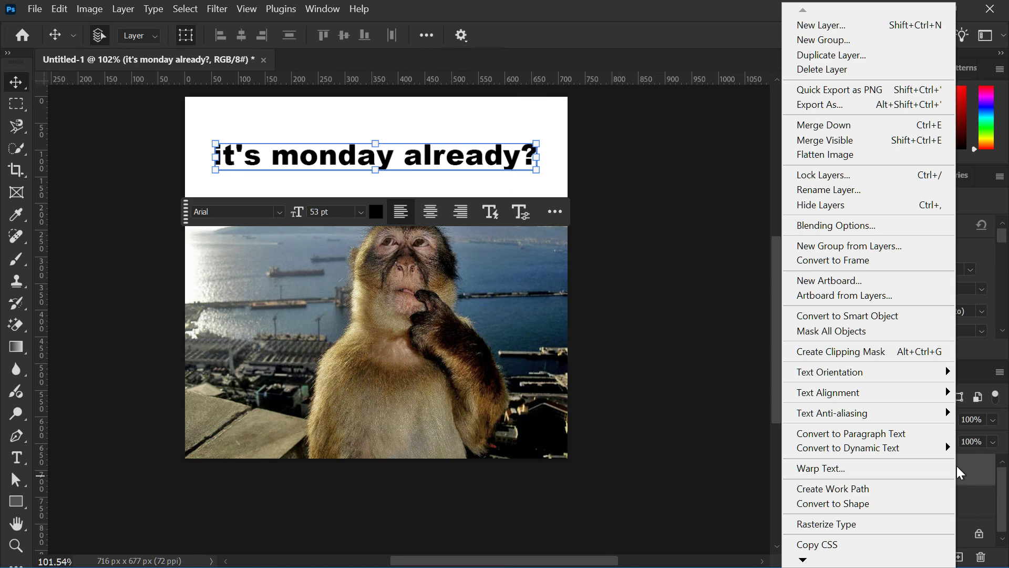
click(821, 227)
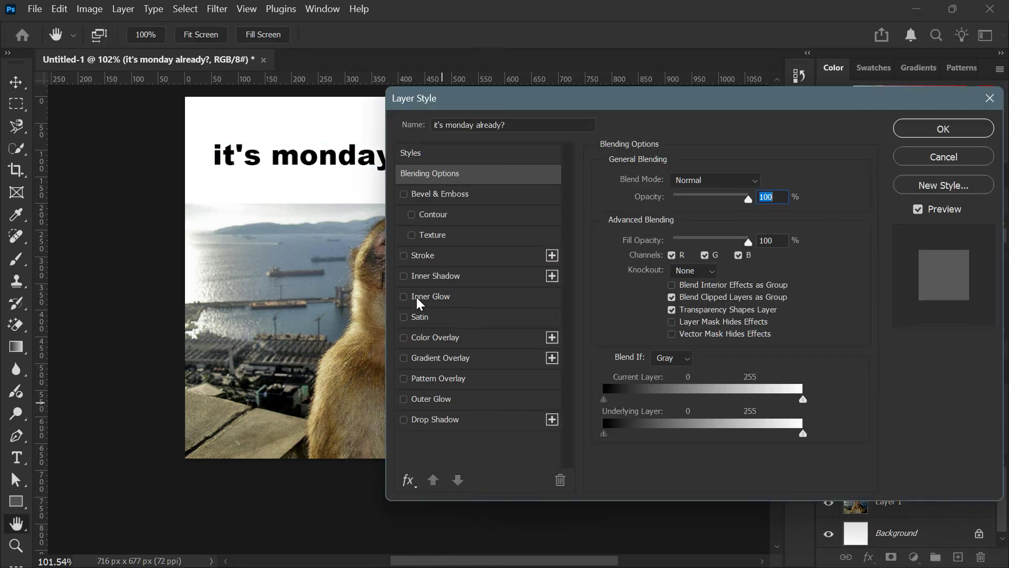
click(409, 258)
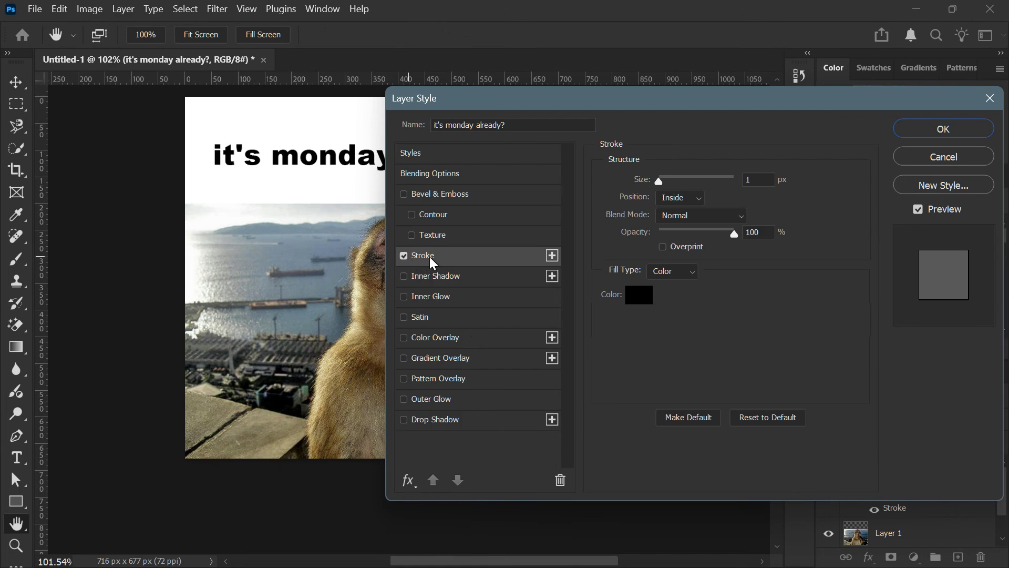
click(639, 296)
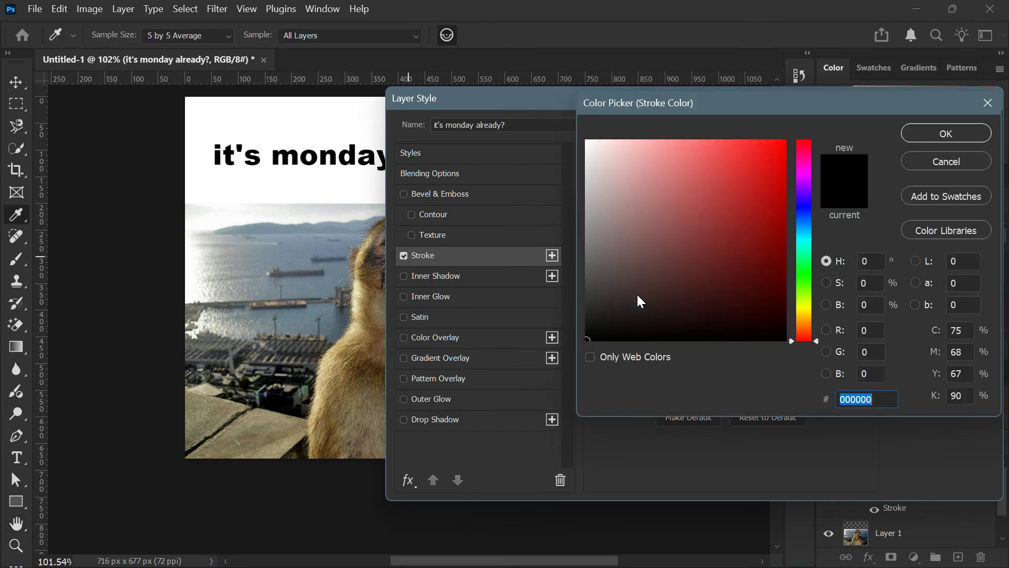
click(945, 162)
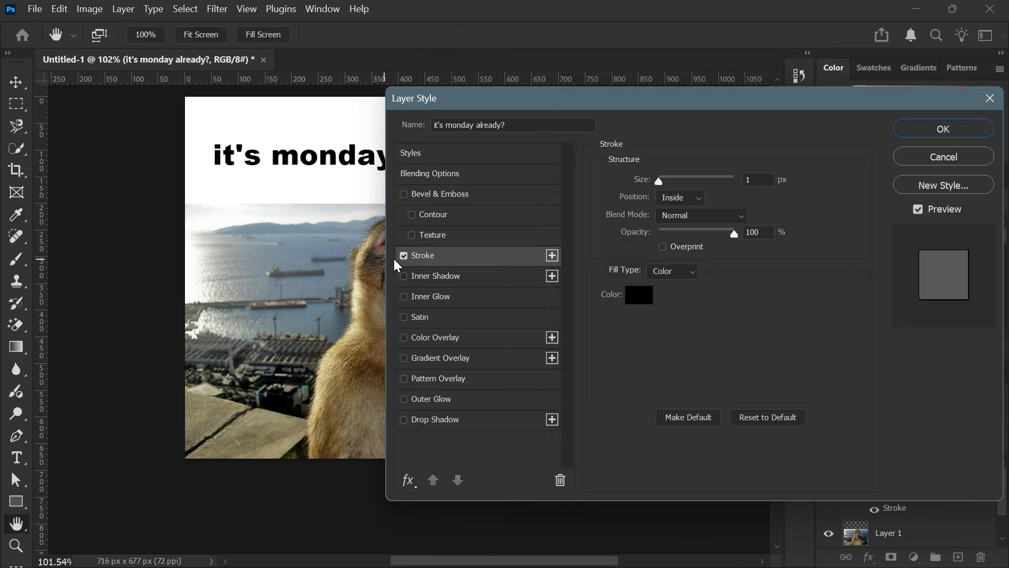
click(404, 256)
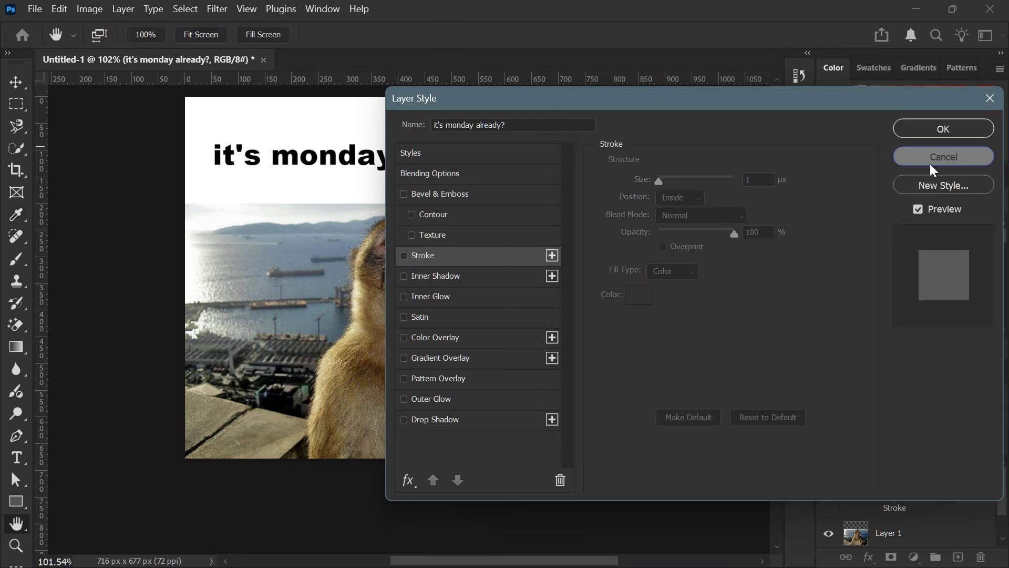
click(929, 161)
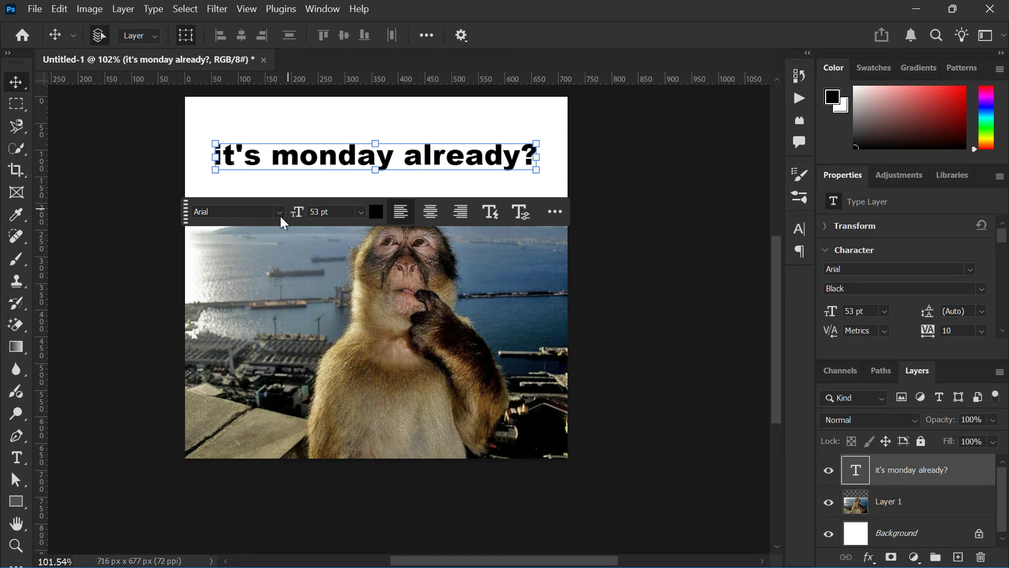
click(261, 259)
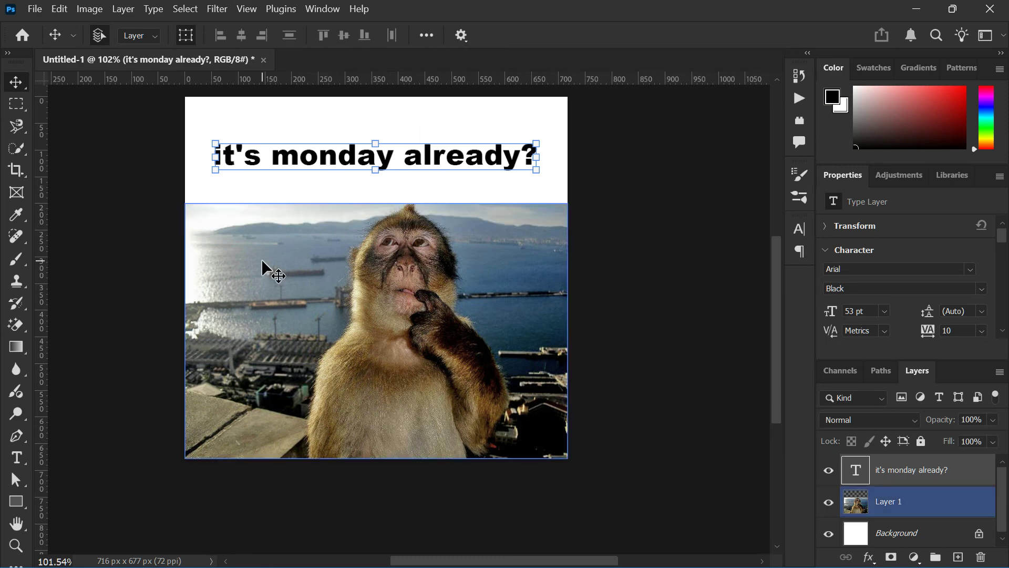
click(626, 199)
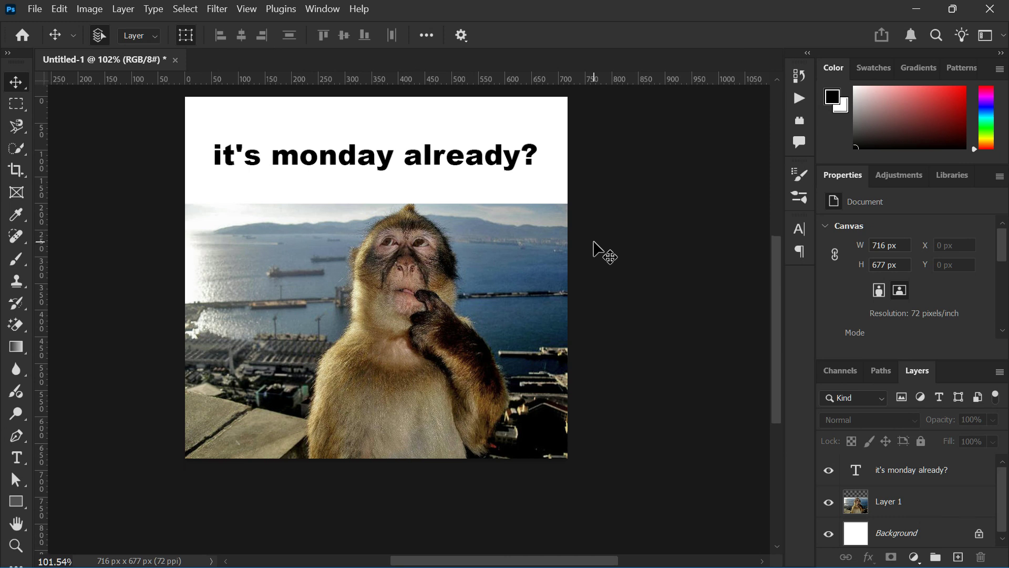
scroll(594, 243, up, 1)
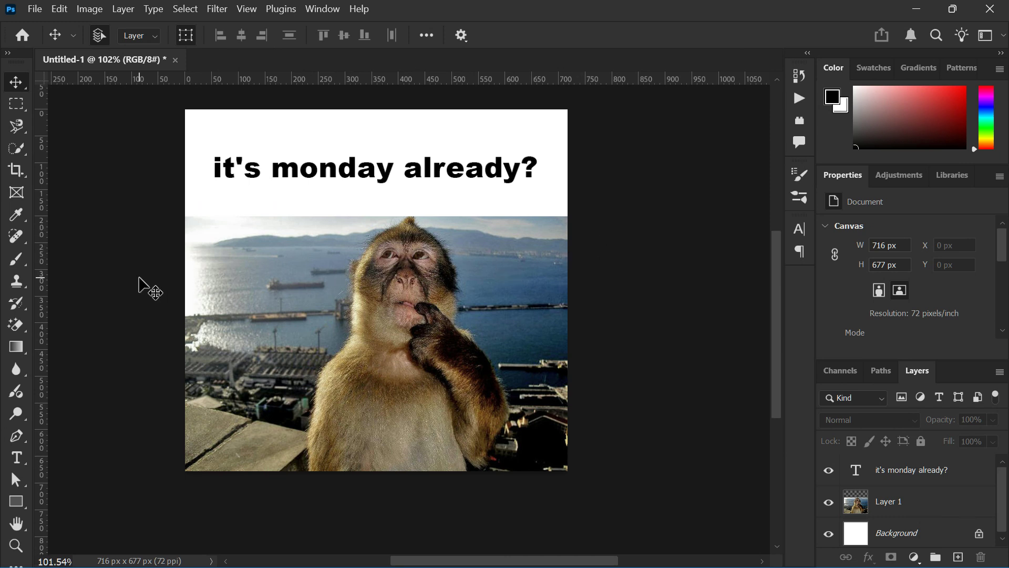
click(35, 9)
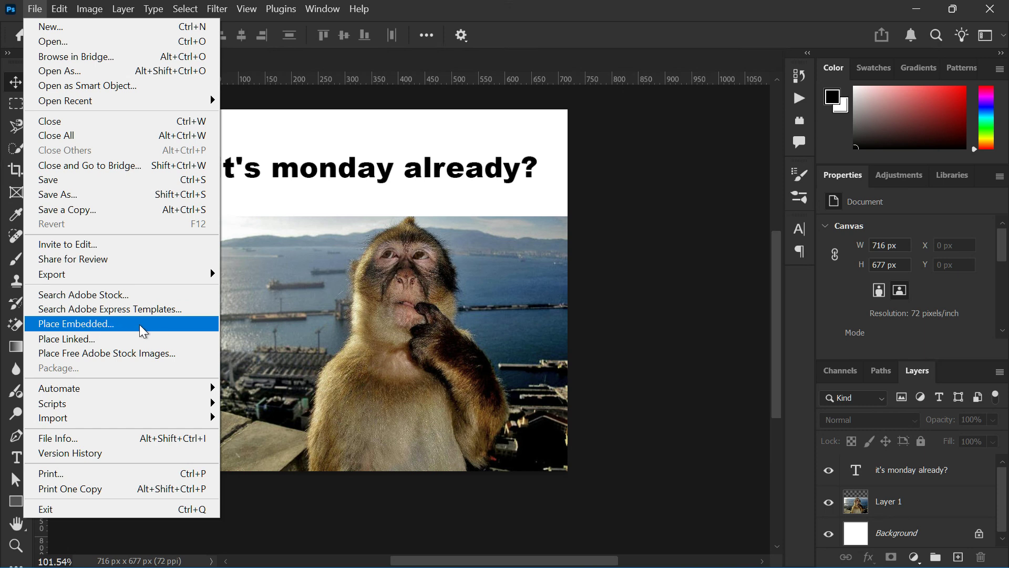
click(347, 299)
scroll(121, 315, up, 2)
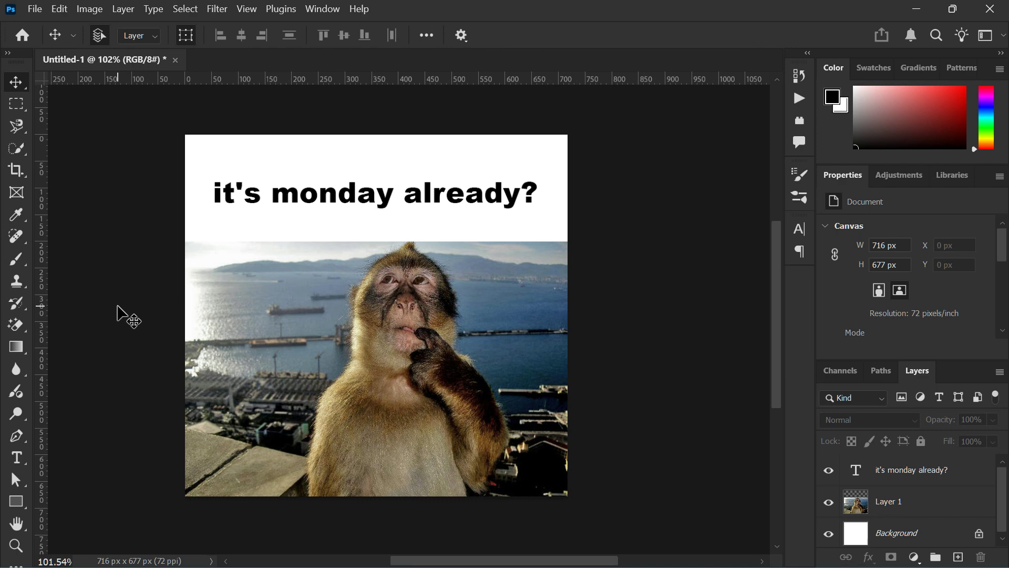
click(17, 147)
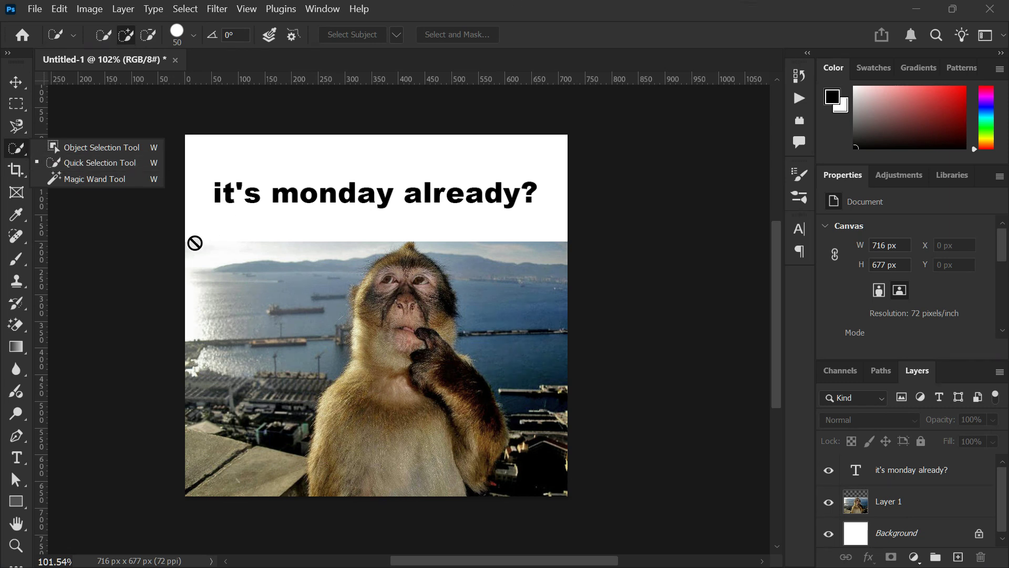
click(16, 83)
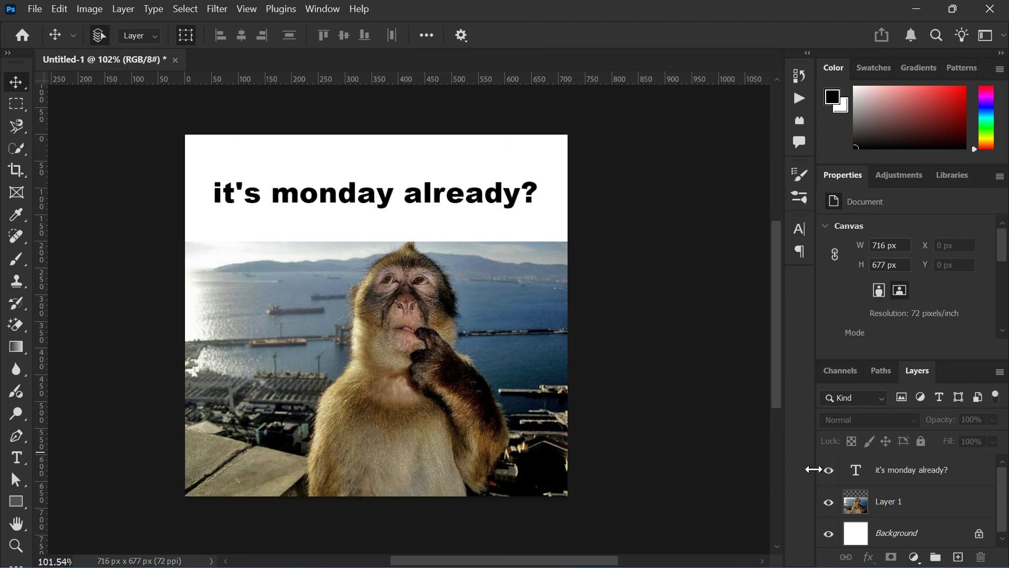
Enlarge the monkey photo layer proportionally to about 108%, roughly 775 × 516 px, reducing the white area above it
click(848, 506)
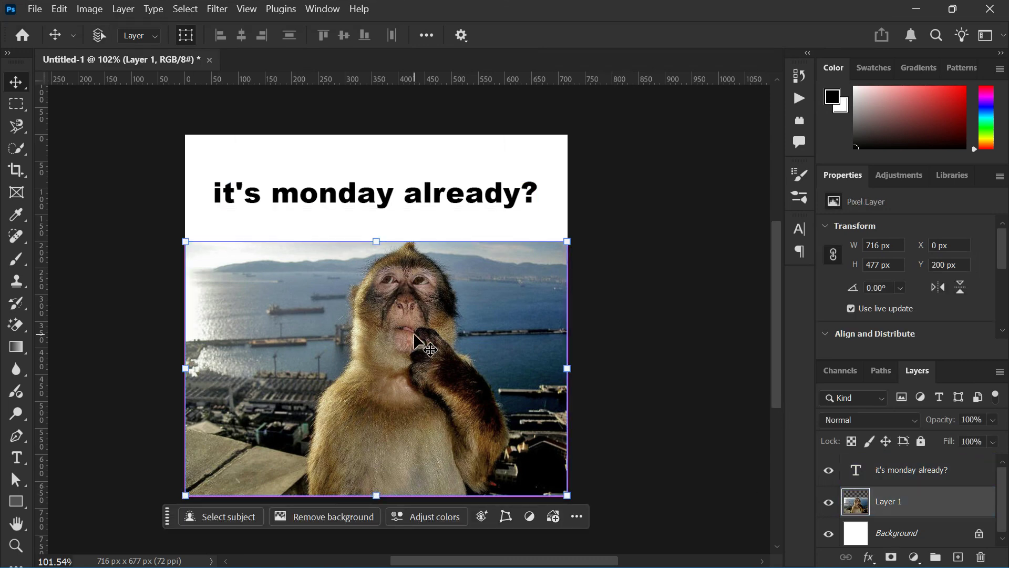
key(ctrl+t)
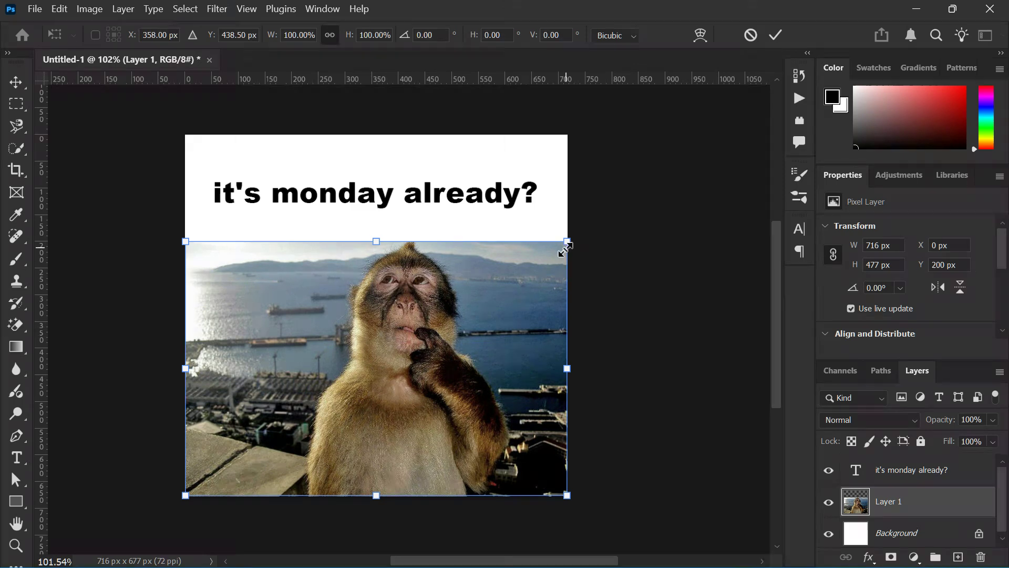
drag(567, 241, 546, 244)
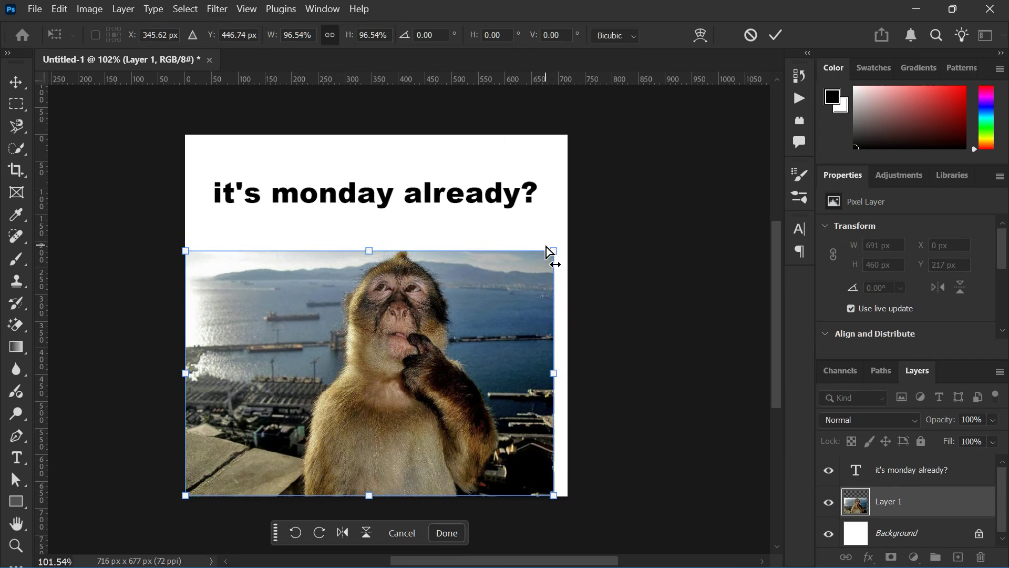
drag(370, 248, 381, 220)
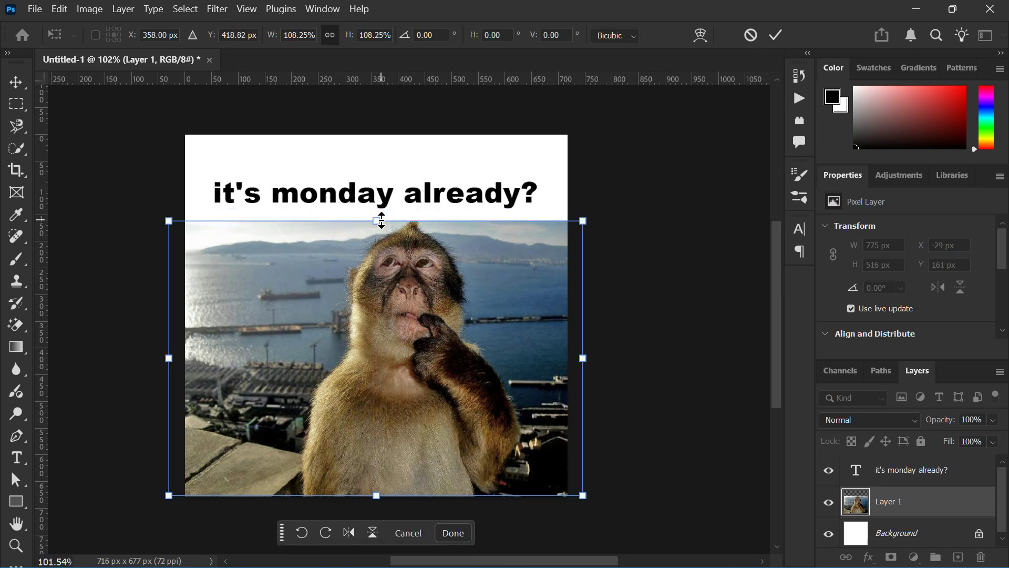
Move the "it's monday already?" caption up to about Y 89 px within the white area and commit the transform
click(877, 478)
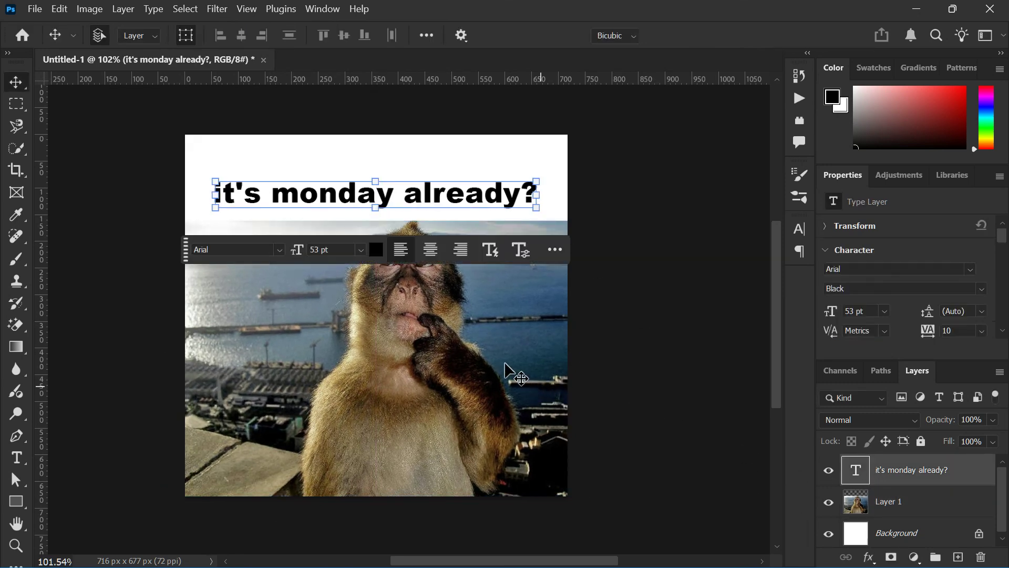
key(ctrl+t)
drag(372, 205, 371, 190)
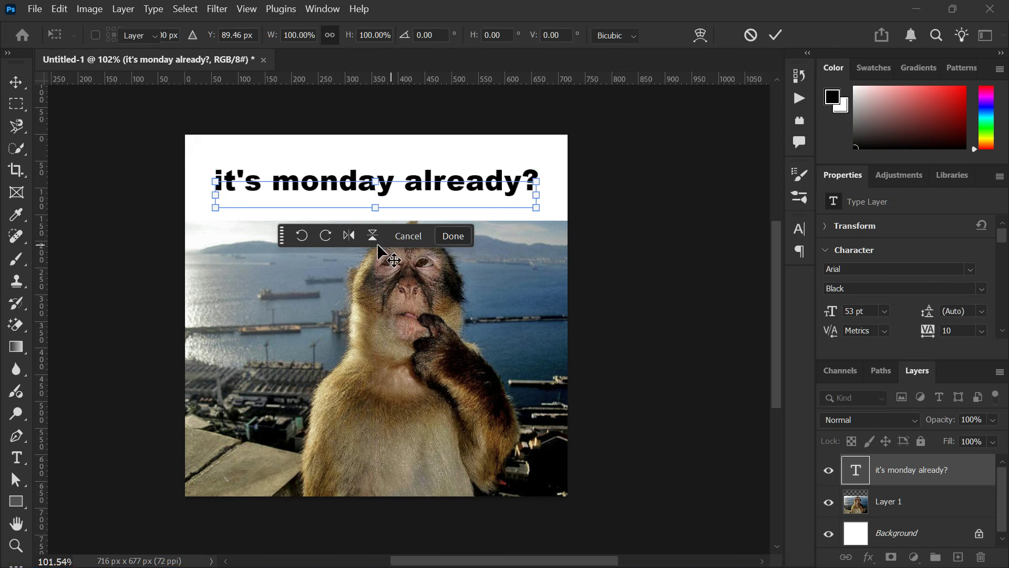
key(Return)
Open the Save for Web export for the finished meme
click(35, 9)
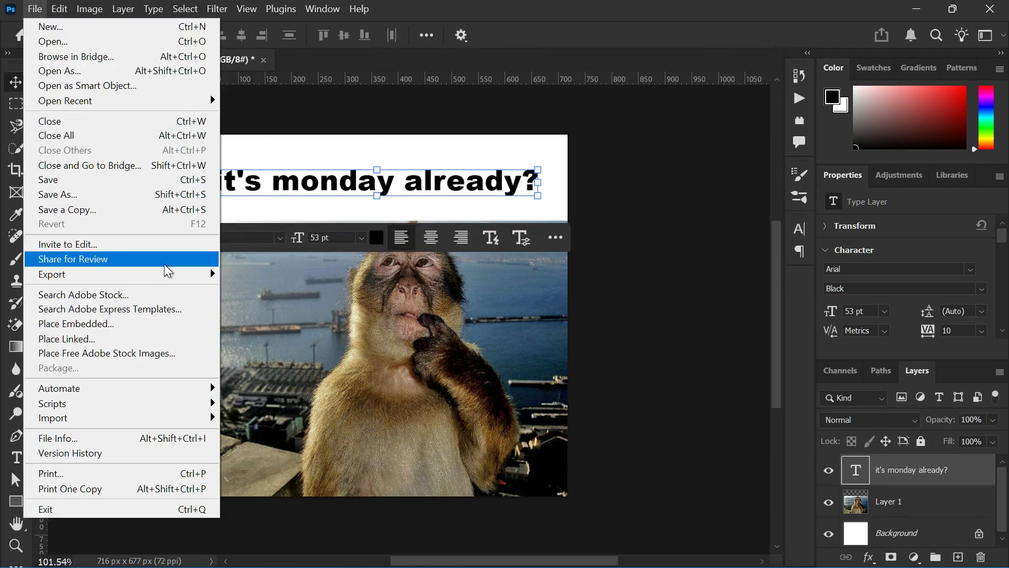
mouse_move(179, 274)
click(283, 331)
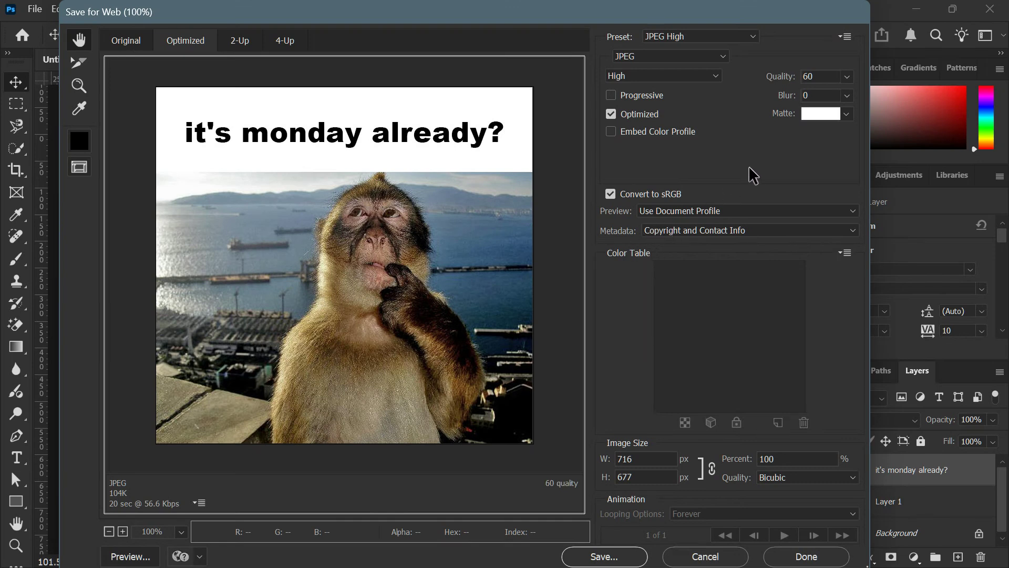
Try the PNG-24 export preset, and return to the JPEG High preset
click(742, 35)
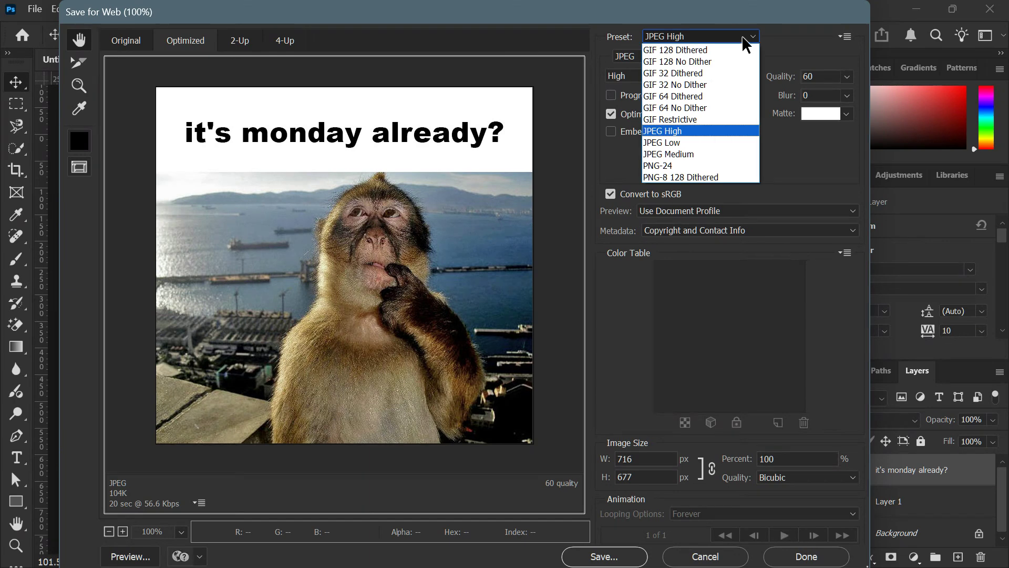
click(684, 166)
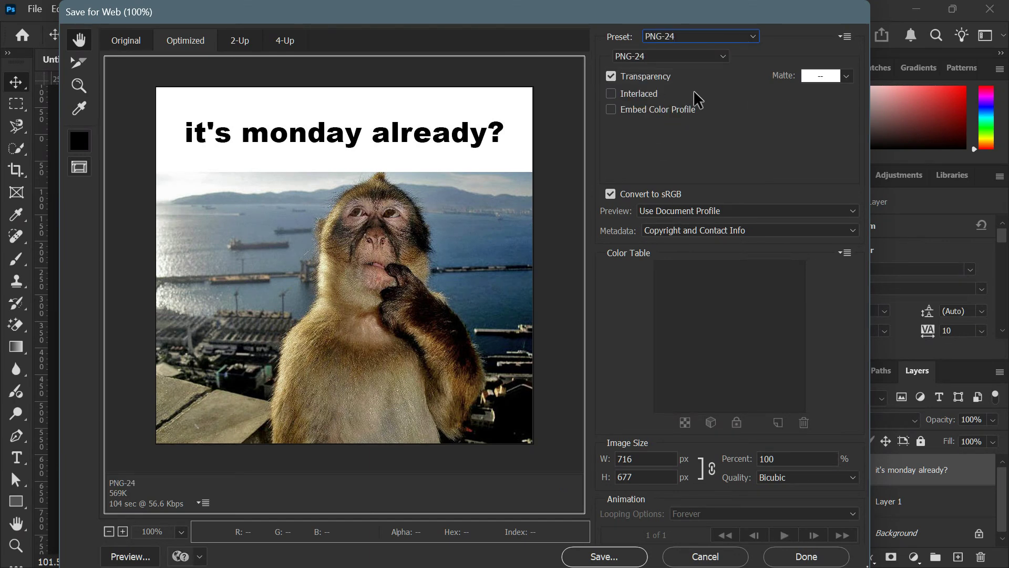
click(738, 41)
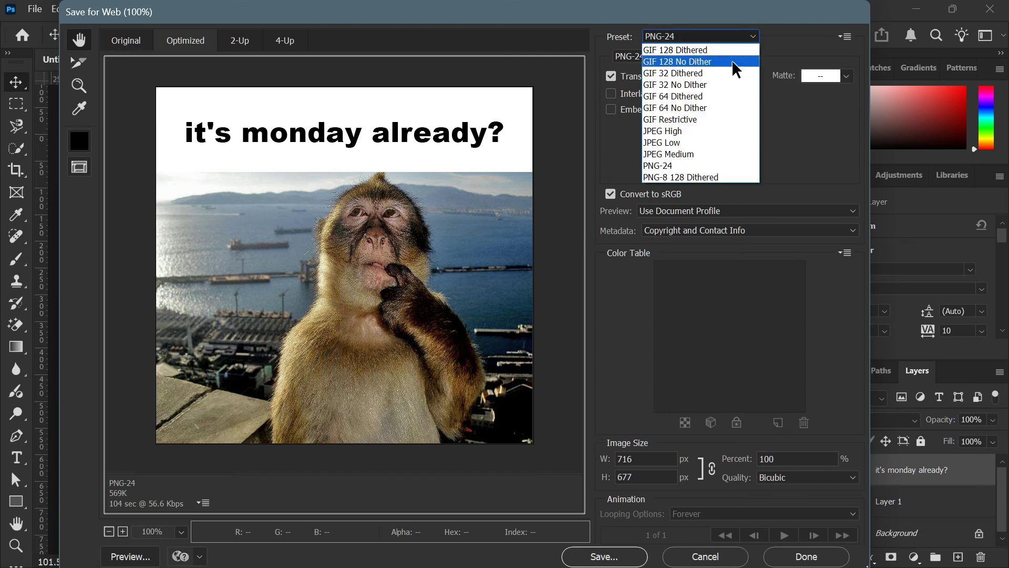
click(677, 130)
Keep the JPEG compression quality at High and start saving the optimized image
click(677, 75)
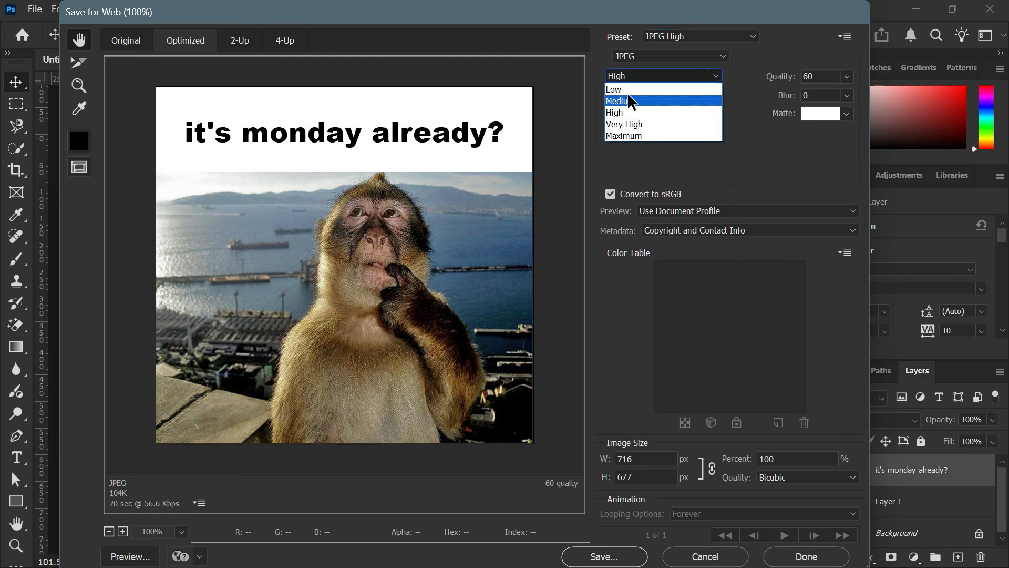
click(747, 138)
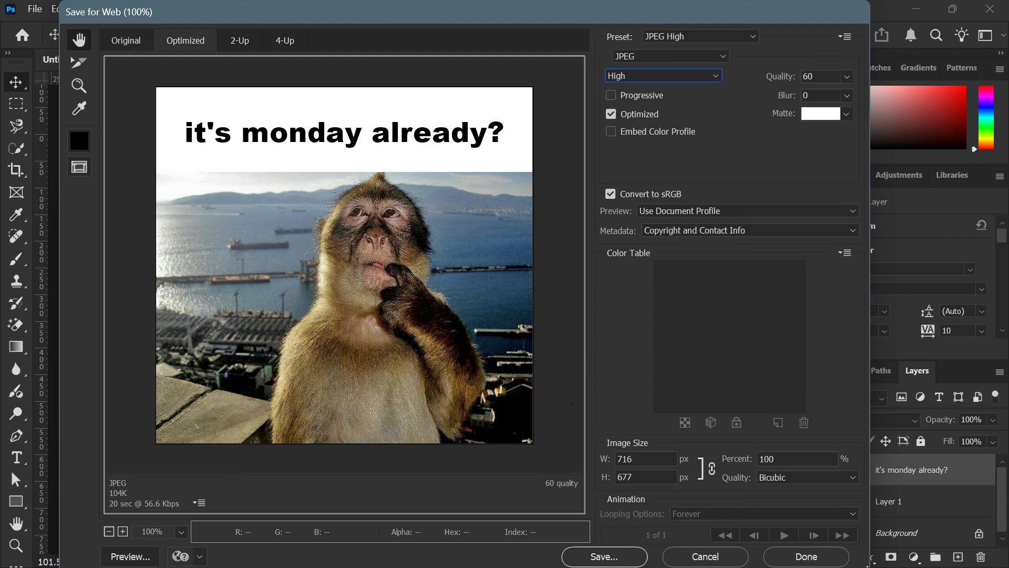
key(Return)
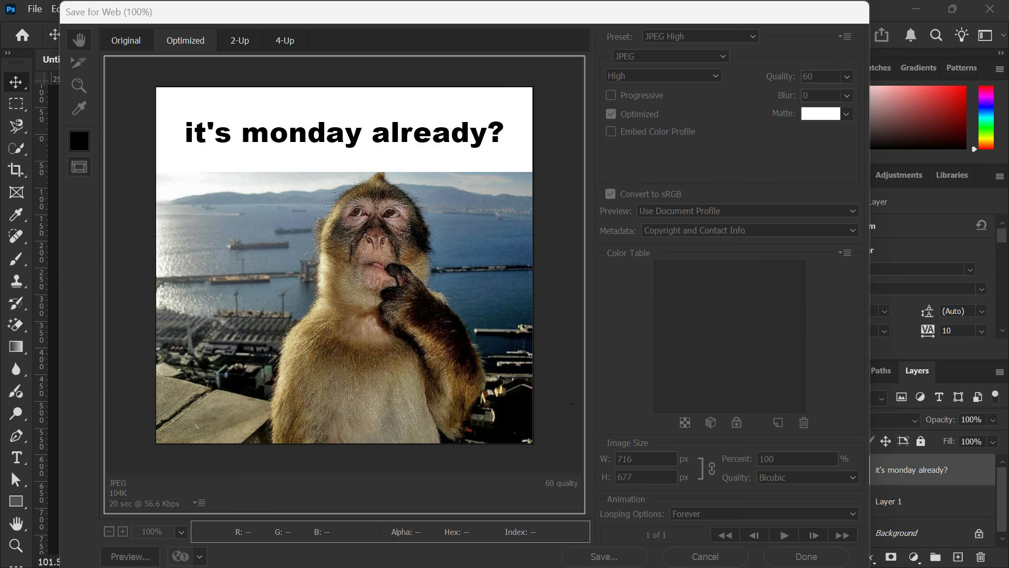